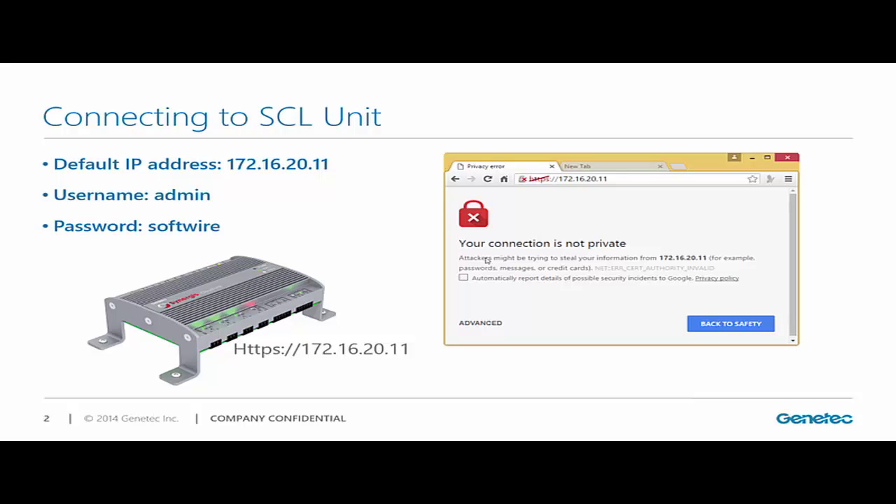
Reveal the arrow at ADVANCED and the advanced certificate warning screenshot on the slide
left_click(487, 260)
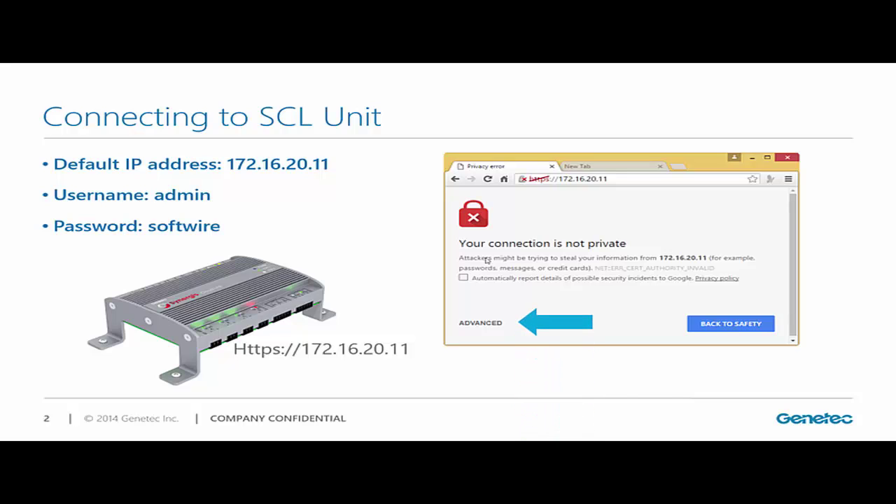
left_click(487, 260)
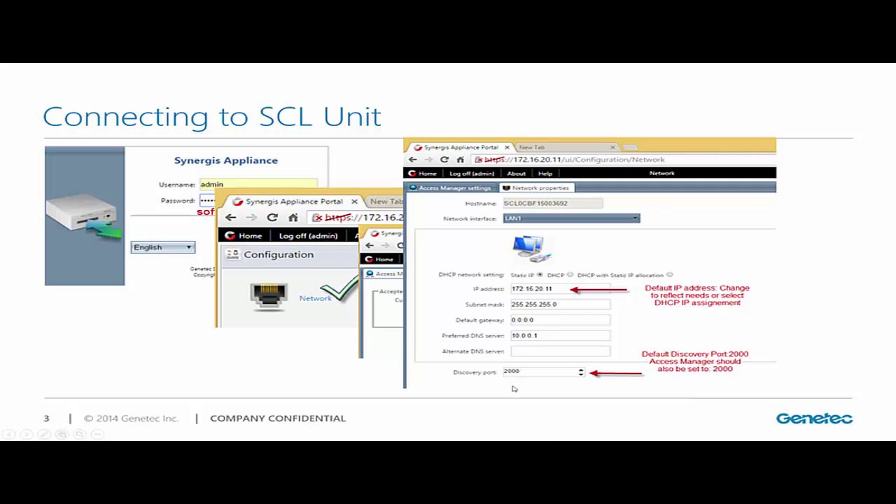
Advance the slideshow to slide 4, Connecting SCL to Genetec Server hosting AM
left_click(500, 385)
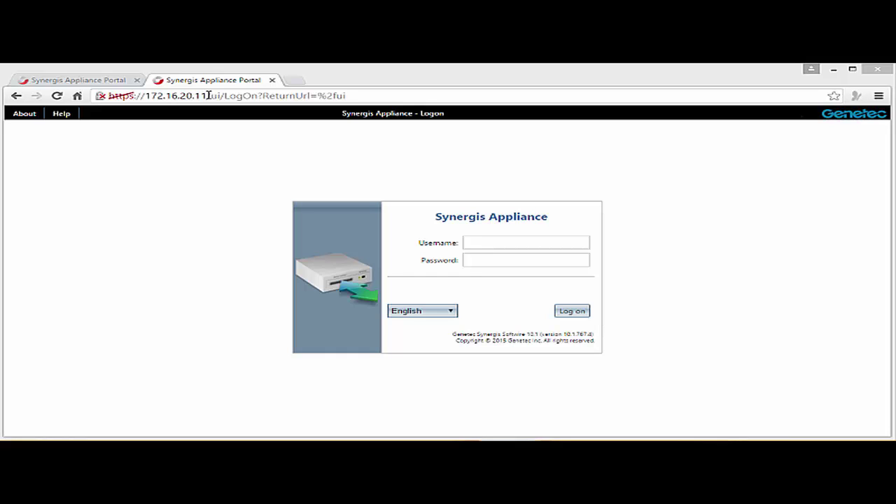
Return to the 172.16.20.11 logon tab and enter the administrator username and password
left_click(99, 83)
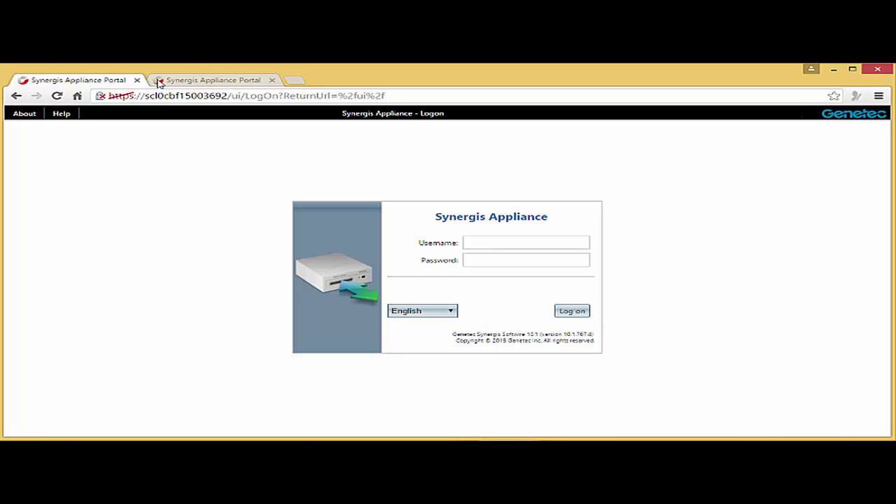
left_click(212, 82)
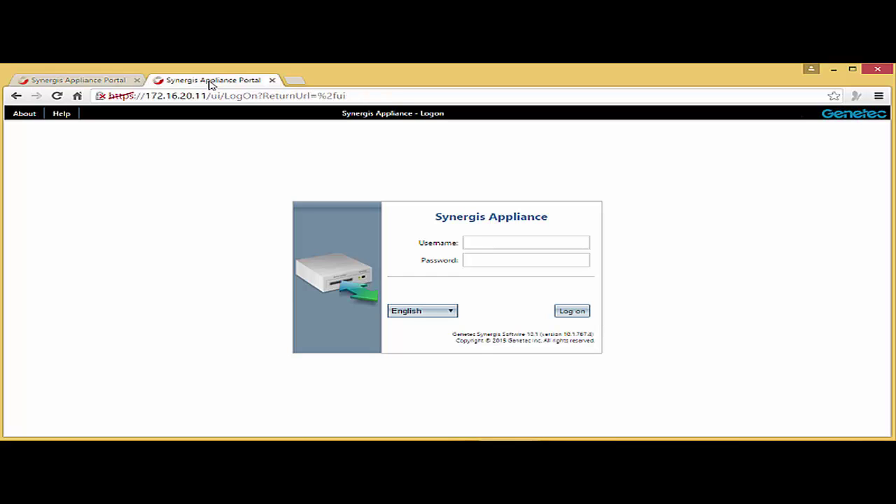
left_click(477, 242)
type("admin")
key("Tab")
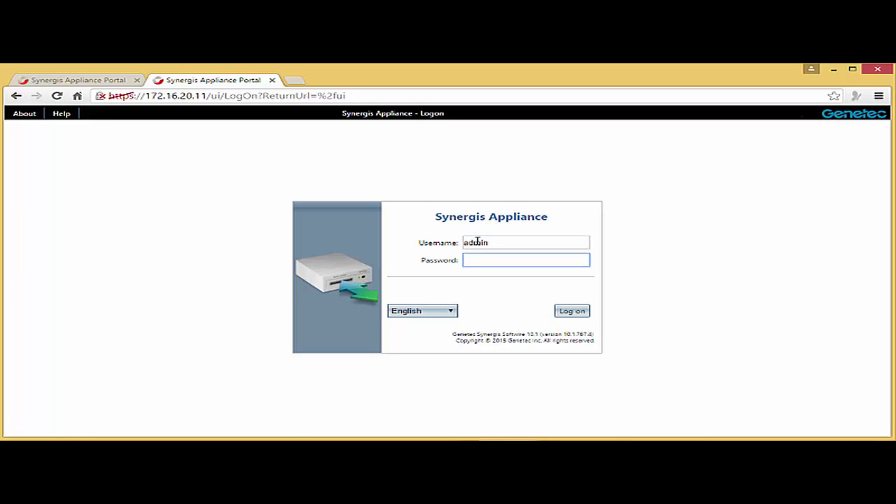
type("softwire")
Log on and save 192.168.0.102 as the accepted Access Manager list under Network
left_click(584, 311)
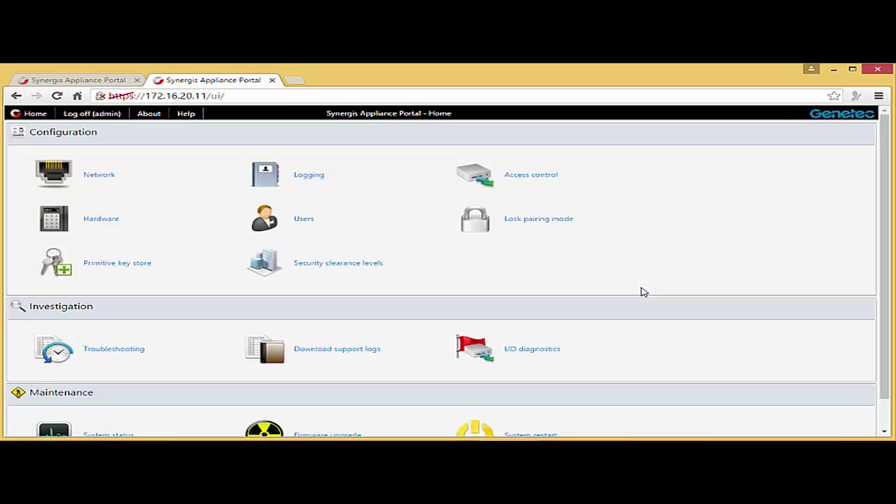
left_click(100, 174)
left_click(106, 178)
left_click(167, 189)
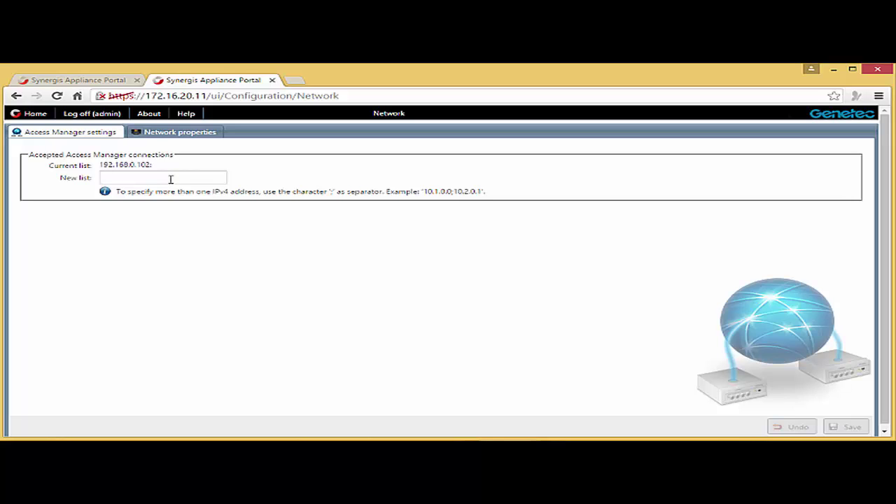
left_click(170, 178)
type("19")
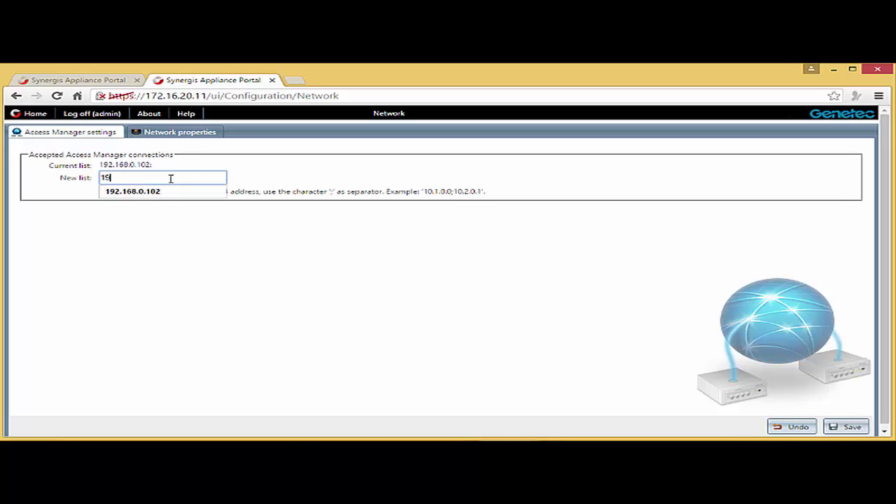
type("2.168.0.102")
left_click(162, 193)
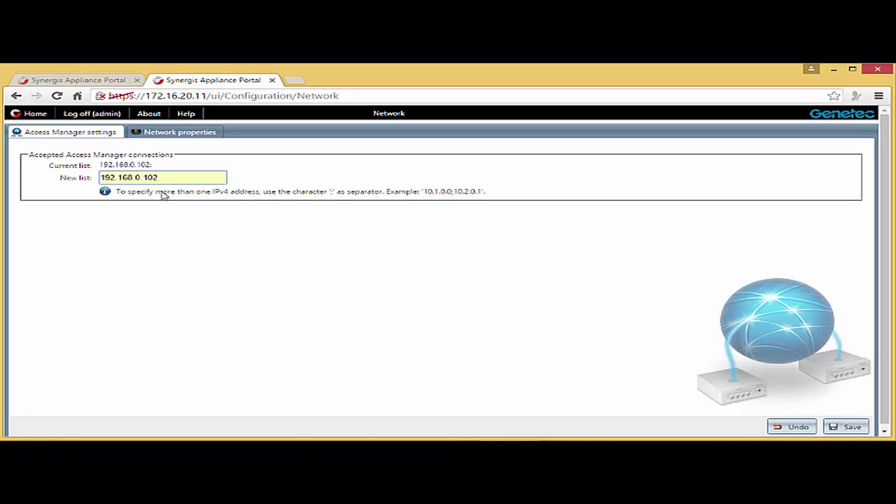
left_click(845, 426)
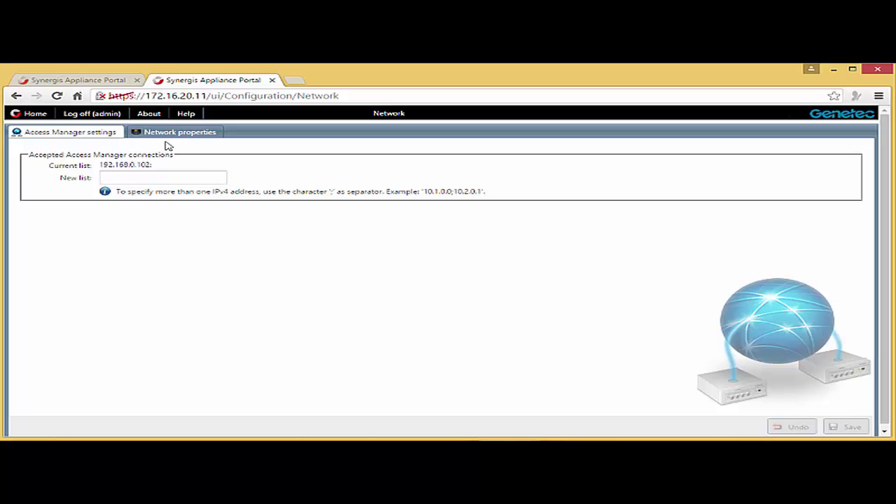
Change Network properties to IP 192.168.0.11, gateway 192.168.0.239, DNS 192.168.0.11, and save
left_click(168, 139)
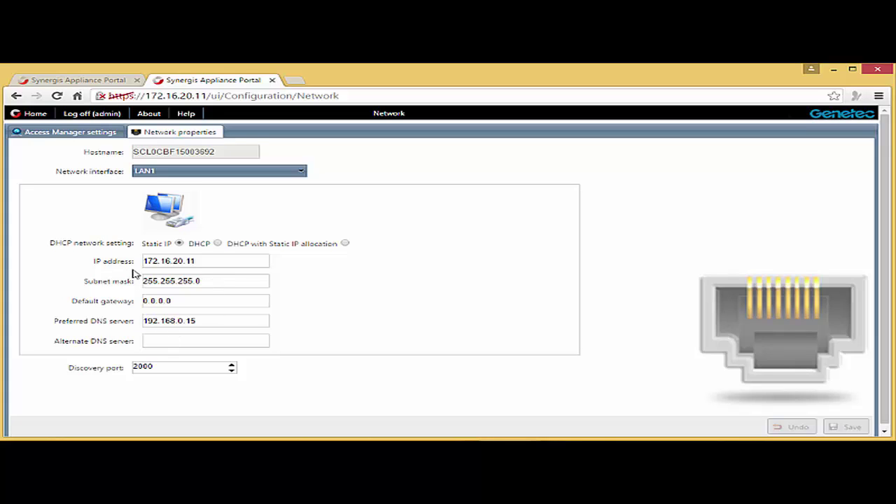
left_click(215, 260)
key("BackSpace")
key("BackSpace")
key("BackSpace")
key("BackSpace")
key("BackSpace")
key("BackSpace")
key("BackSpace")
key("BackSpace")
key("BackSpace")
key("BackSpace")
key("BackSpace")
key("BackSpace")
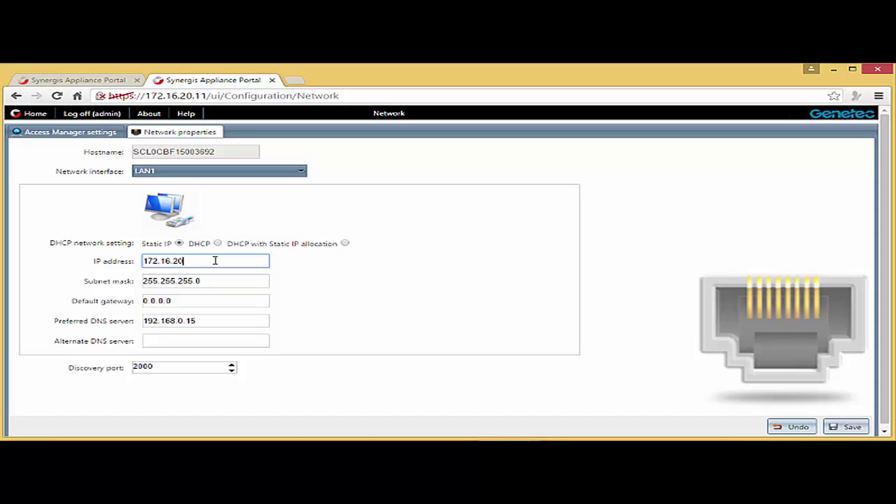
type("192.168.0.11")
left_click(180, 302)
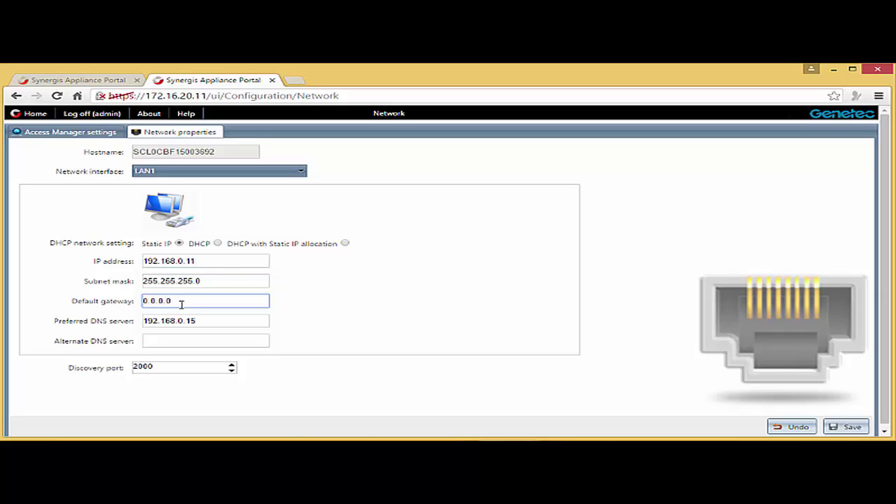
key("BackSpace")
key("BackSpace")
key("BackSpace")
key("BackSpace")
key("BackSpace")
key("BackSpace")
key("BackSpace")
type("192.168.0.239")
left_click(207, 321)
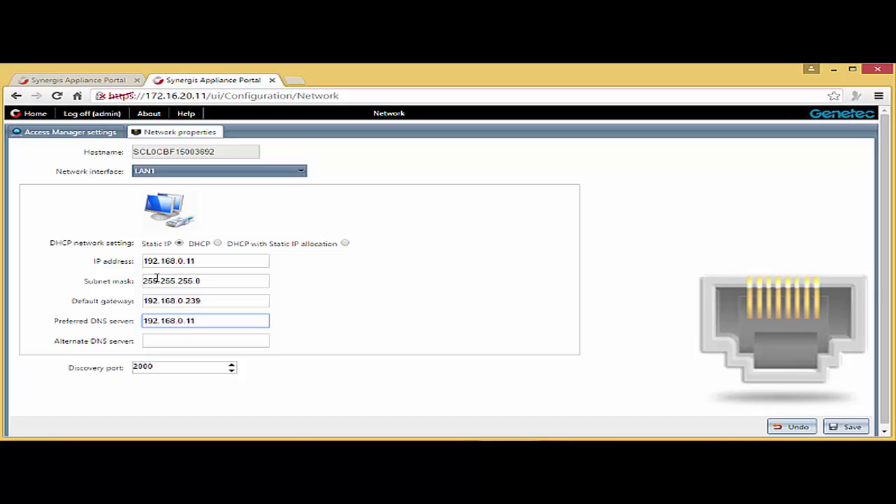
left_click(848, 429)
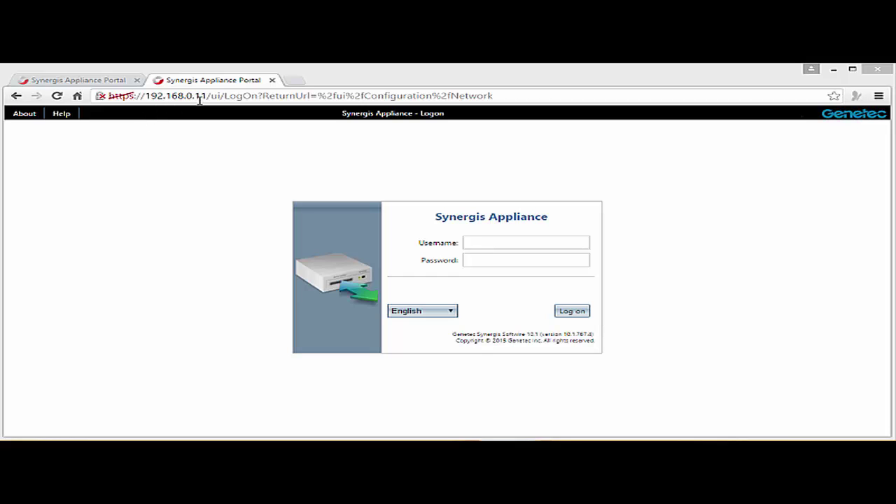
Log on at 192.168.0.11 with the administrator username and password
left_click(482, 247)
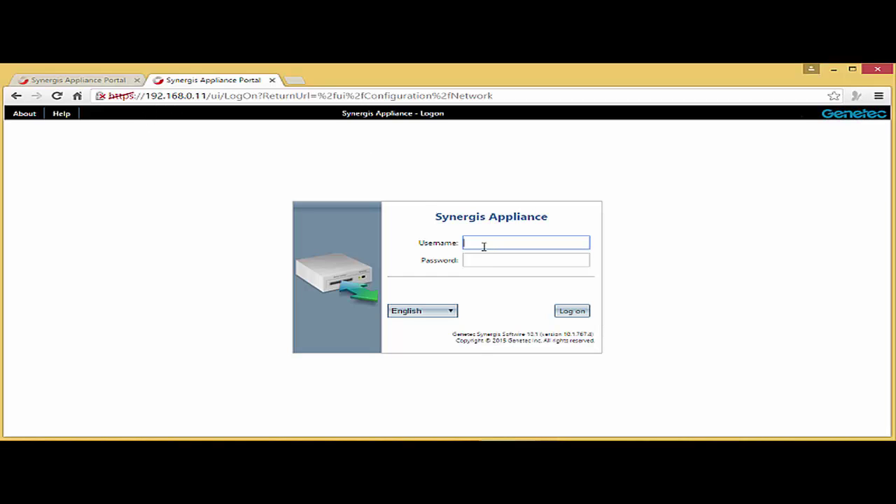
type("admin")
key("Tab")
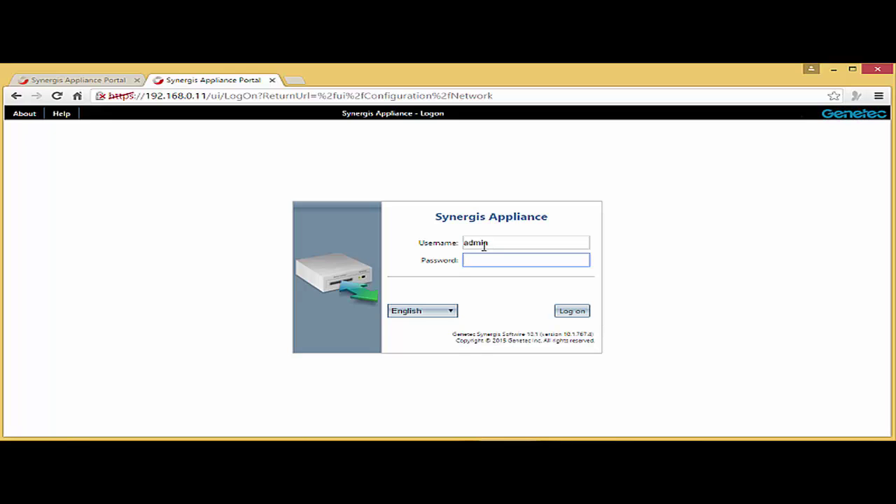
type("***")
key("Return")
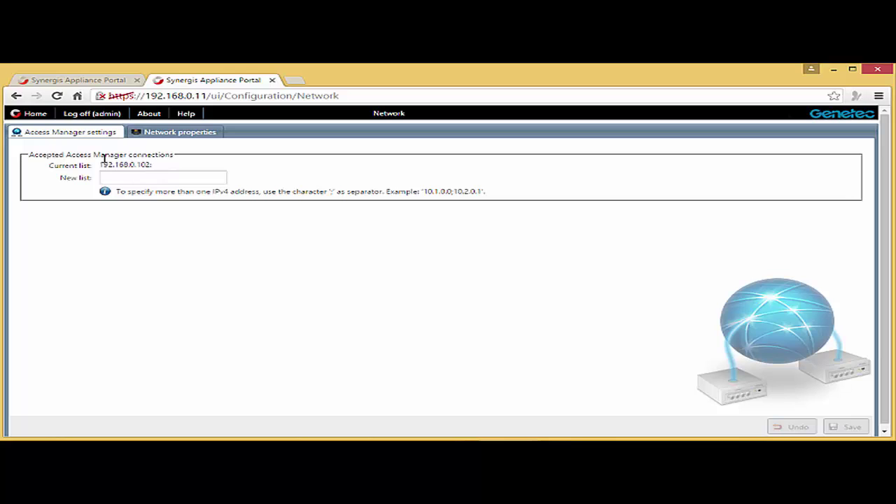
Show the Network properties tab of the Cloud Link configuration
left_click(174, 136)
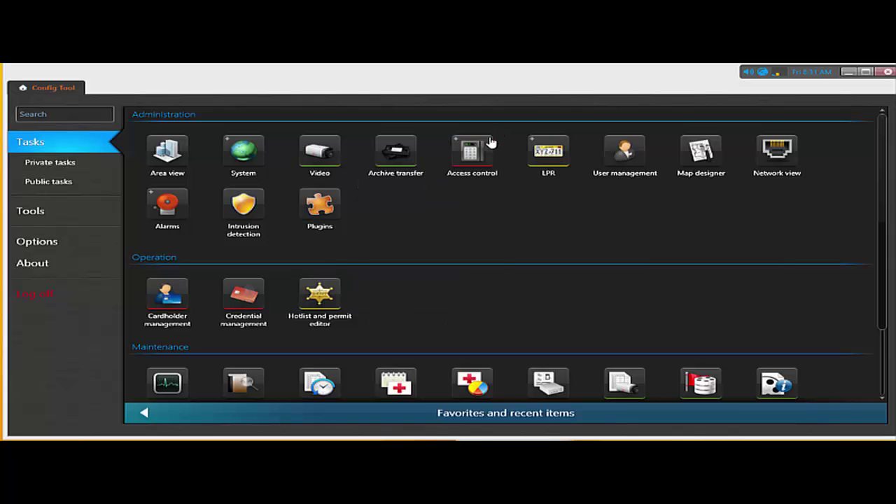
Open Access control's Roles and units view and select the Access Manager role
mouse_move(486, 149)
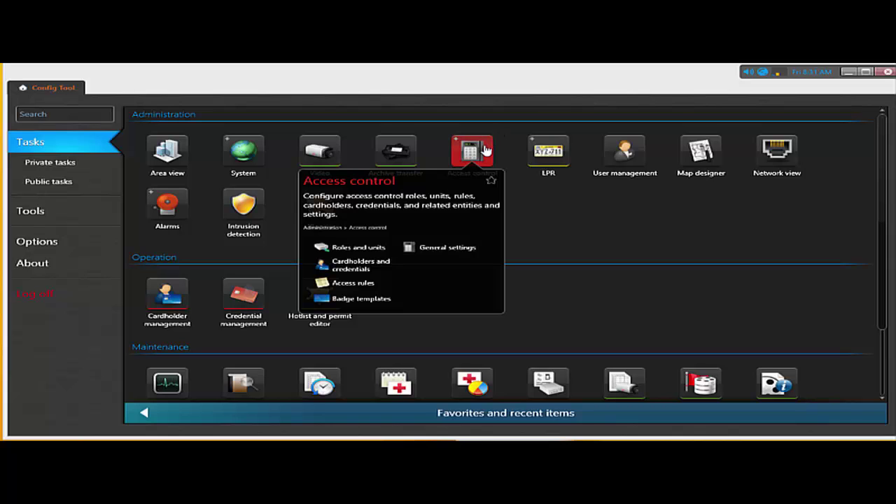
left_click(372, 251)
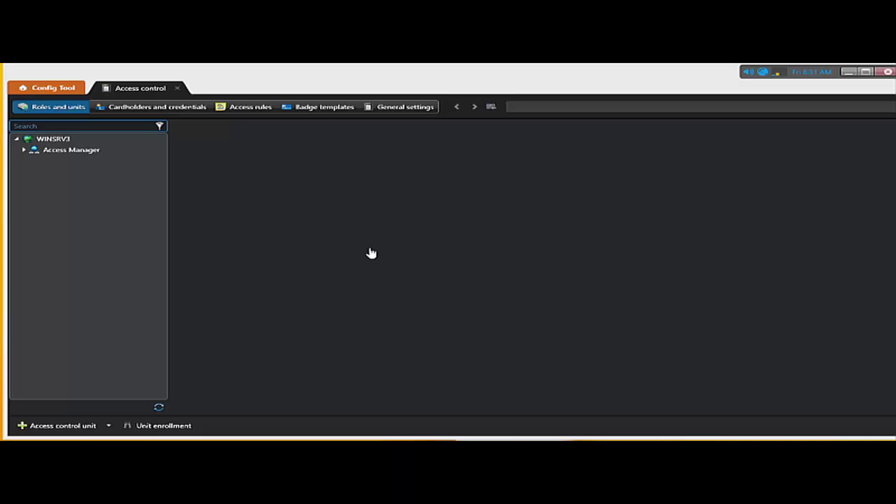
left_click(62, 149)
Show the Access Manager's Synergis extension with discovery port 2000
left_click(74, 150)
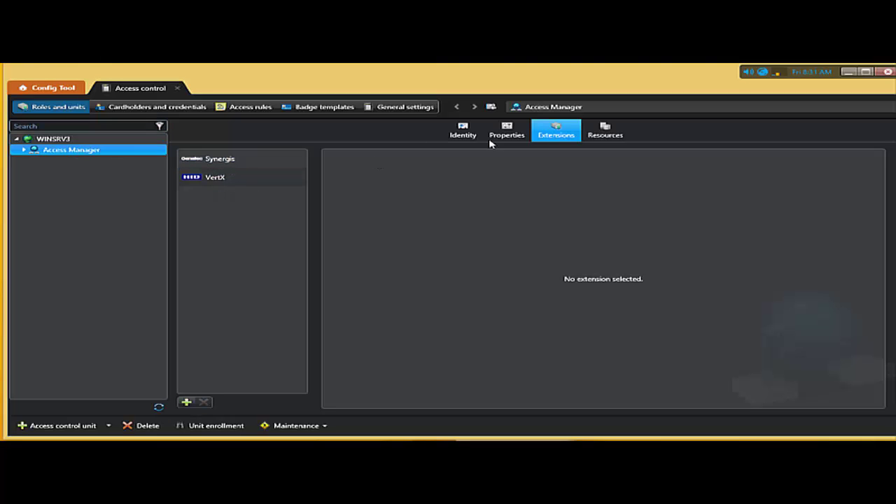
left_click(264, 163)
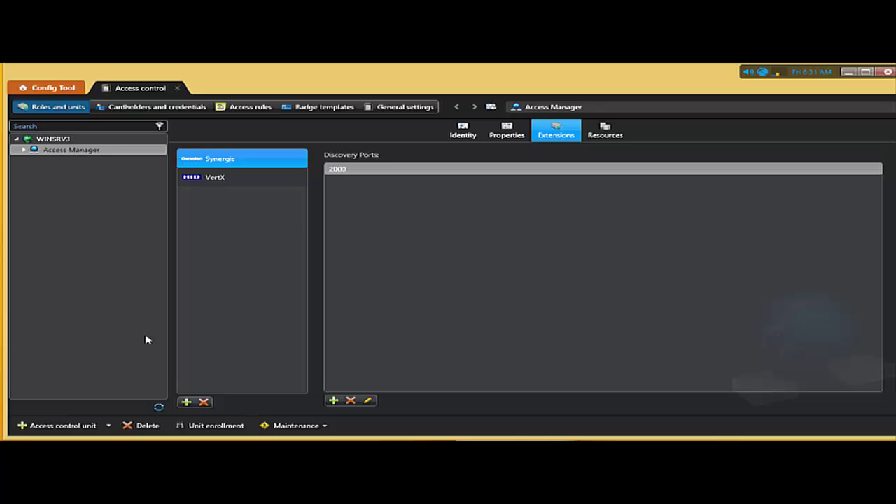
Start a new access control unit with Synergis as the unit type
left_click(48, 426)
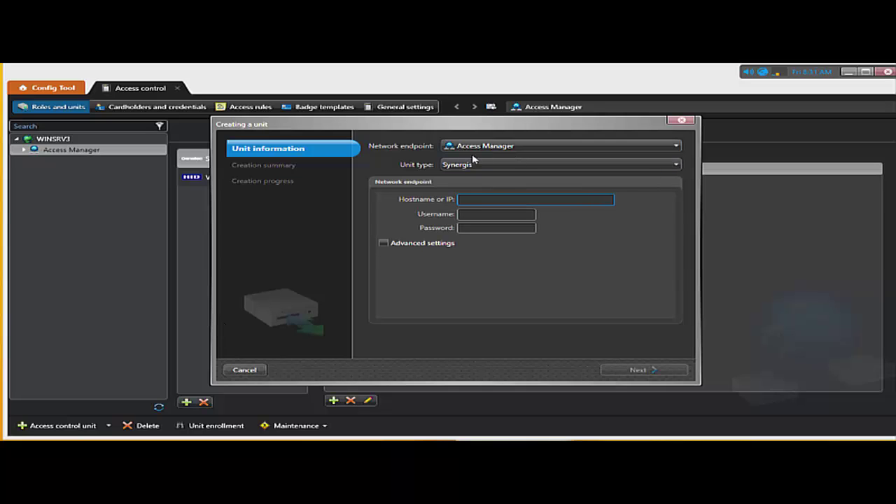
left_click(485, 165)
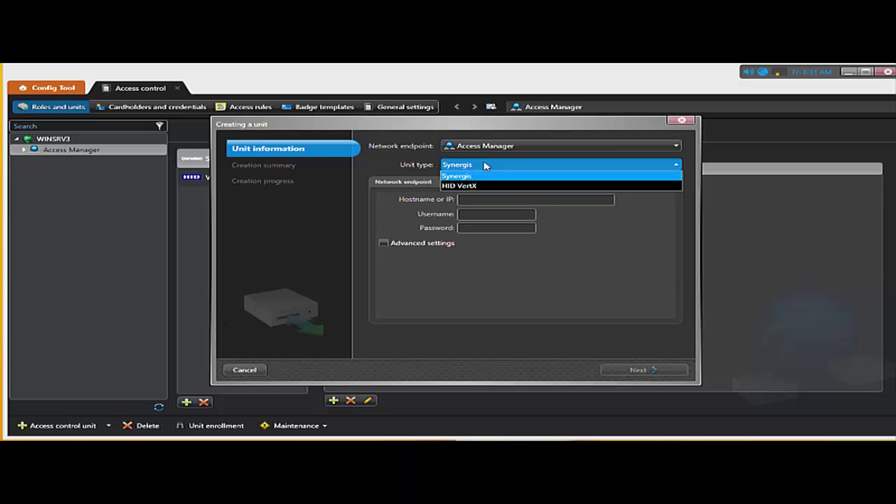
left_click(470, 176)
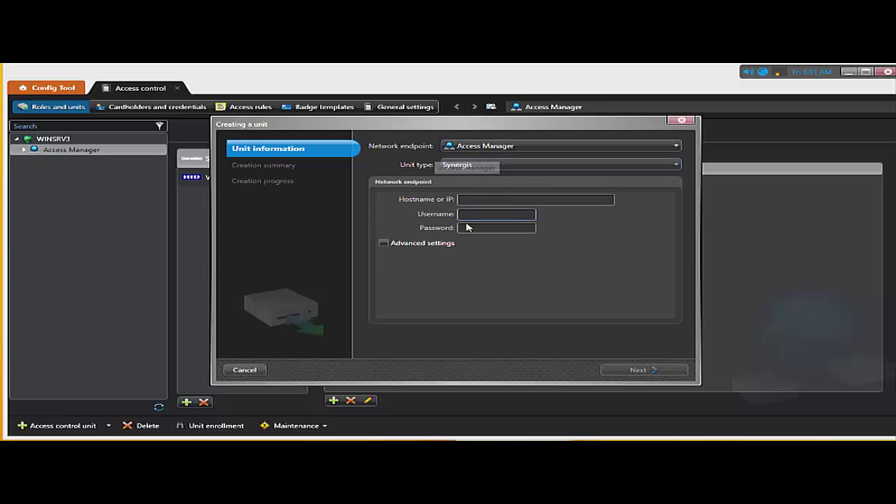
Enter hostname 192.168.0.11 and the administrator username and password for the unit
left_click(466, 199)
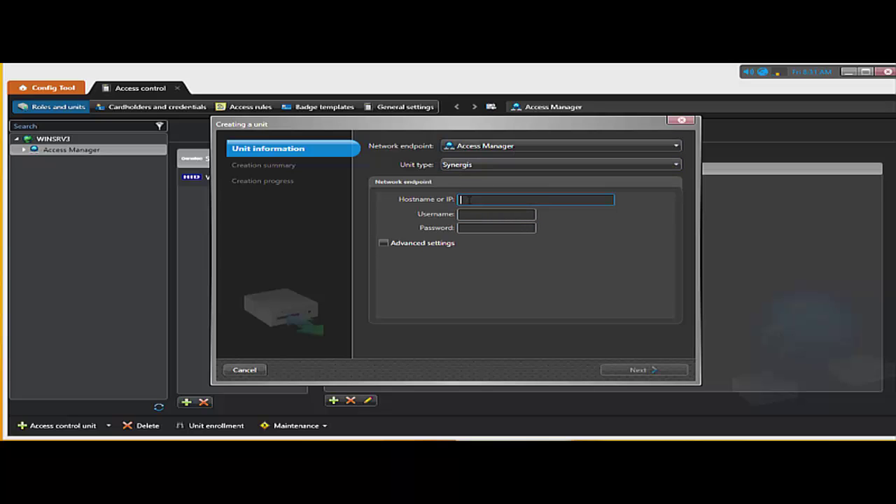
type("192.168")
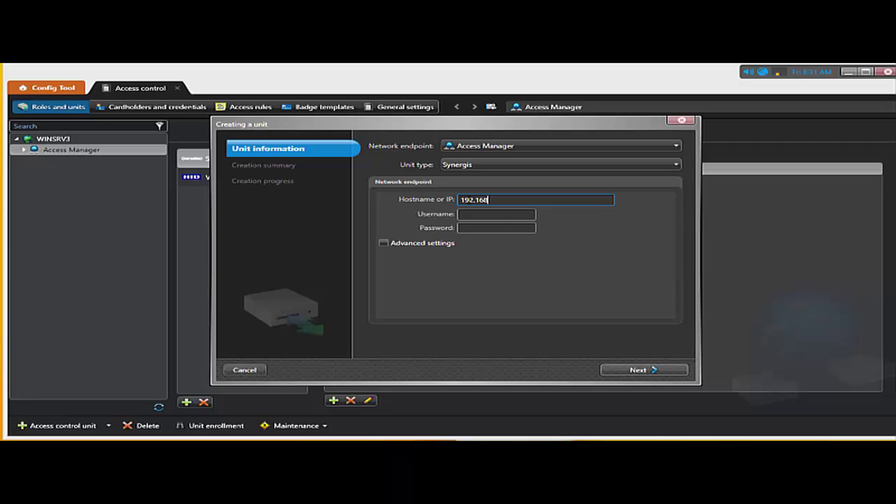
type(".0.11")
left_click(480, 213)
left_click(481, 213)
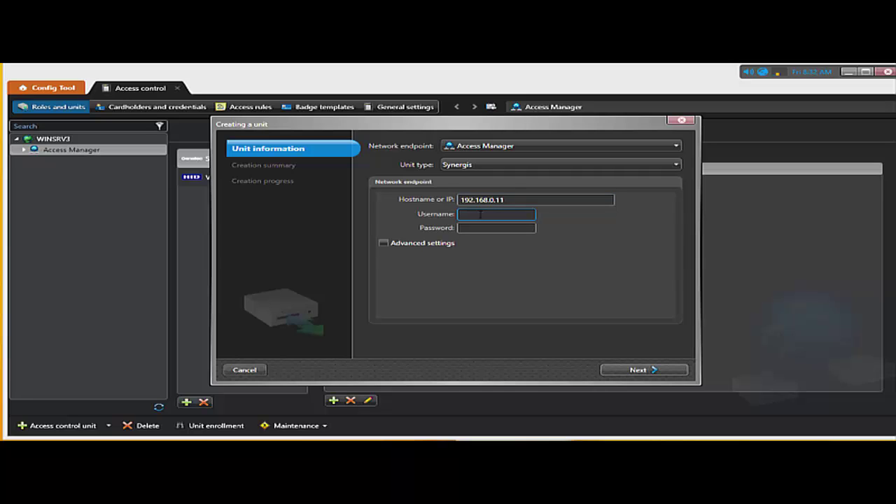
type("admin")
left_click(498, 229)
type("softwire")
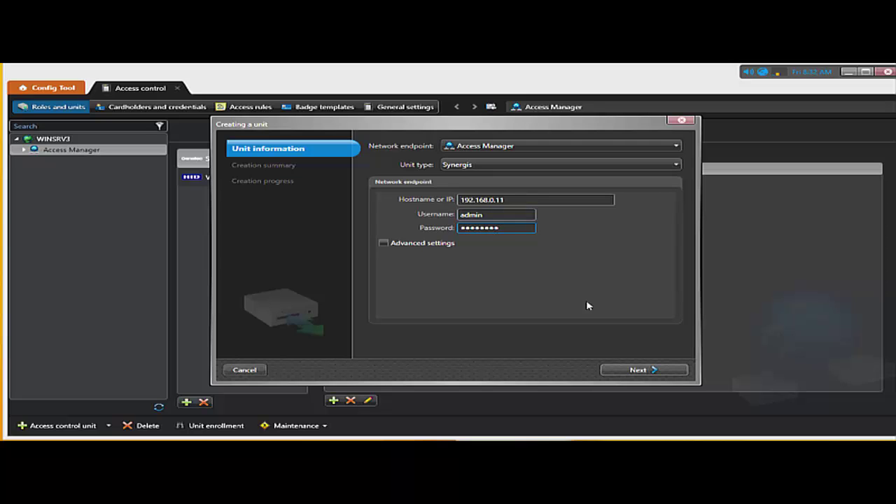
Confirm the summary and create the Synergis access control unit, closing once it reports success
left_click(637, 370)
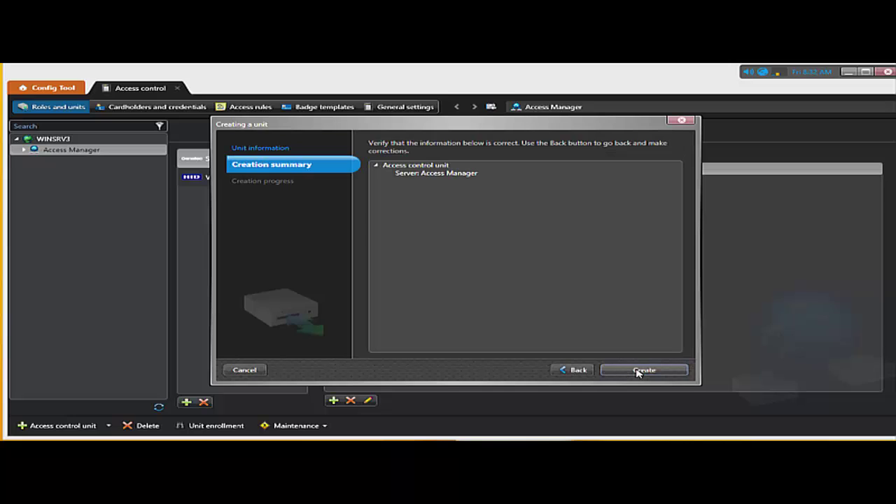
left_click(637, 370)
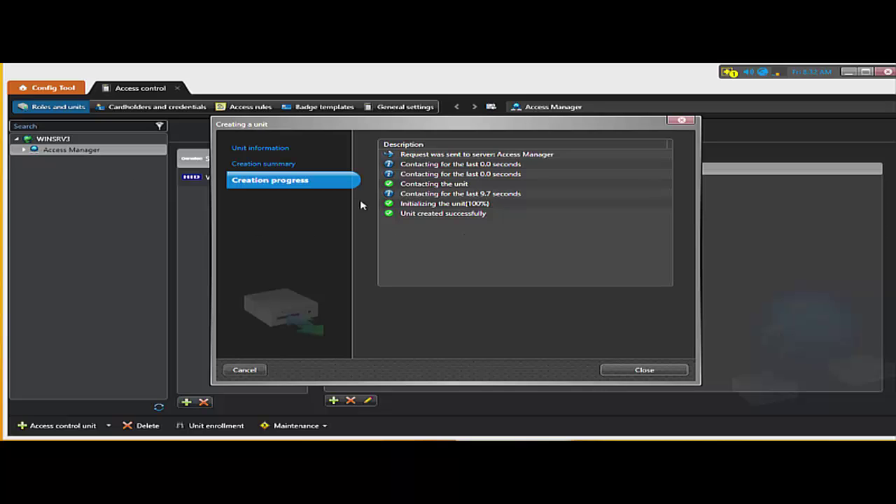
left_click(419, 214)
Select unit SCL0CBF15003692 under Access Manager and expand its default username/password warning details
left_click(644, 371)
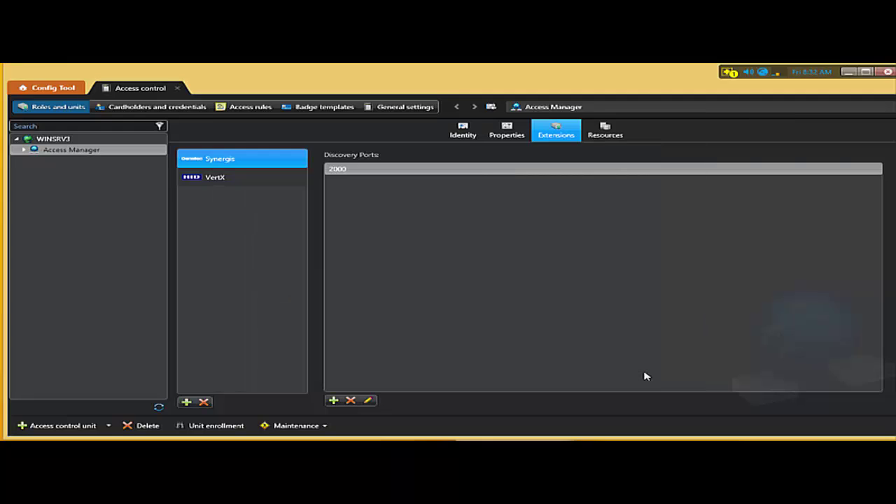
left_click(25, 151)
left_click(59, 160)
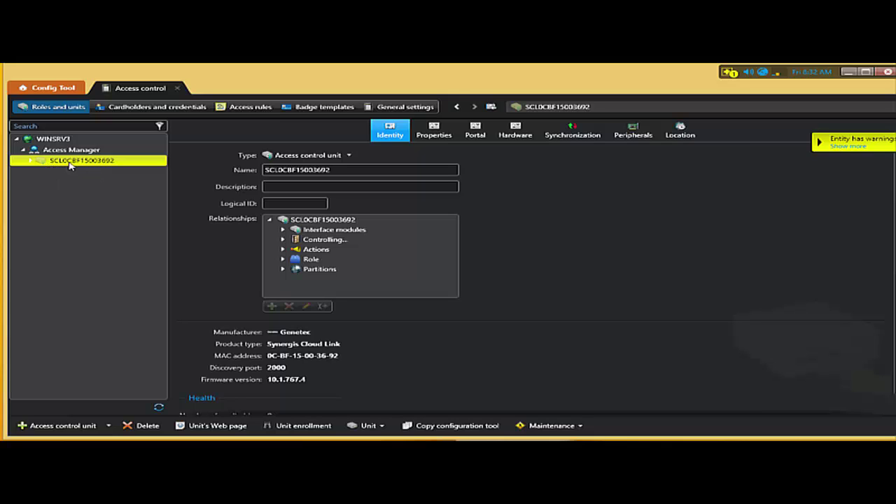
left_click(856, 146)
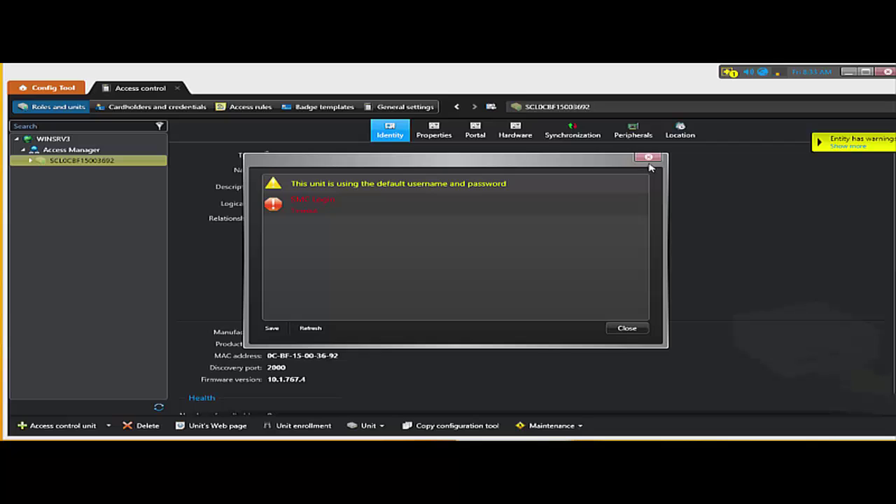
left_click(648, 157)
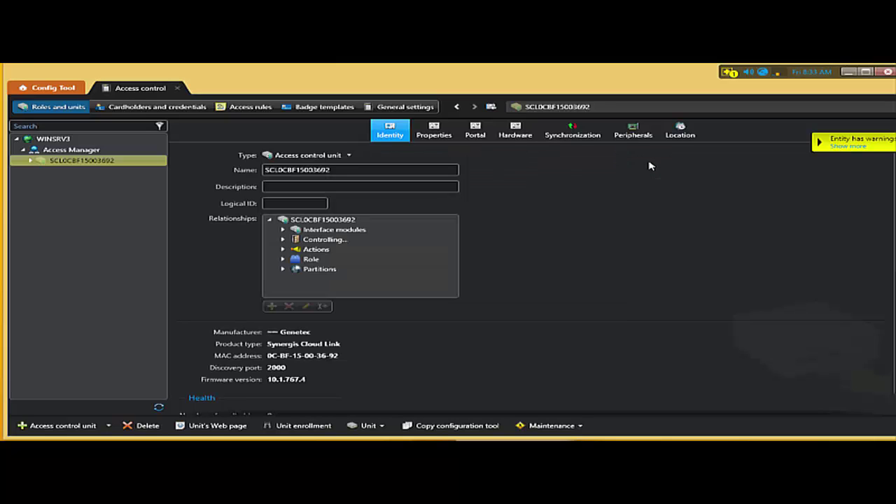